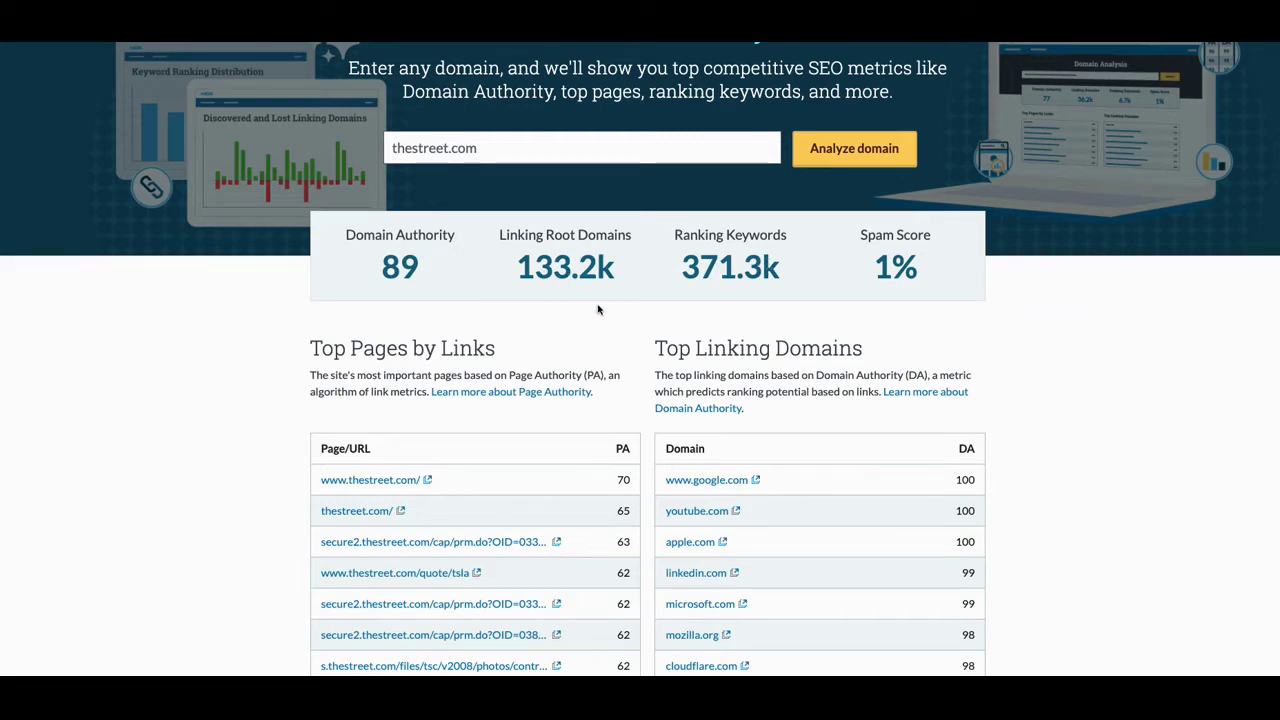
# - Scroll through the Moz Domain Analysis metrics for thestreet.com
pyautogui.scroll(-1, 663, 309)
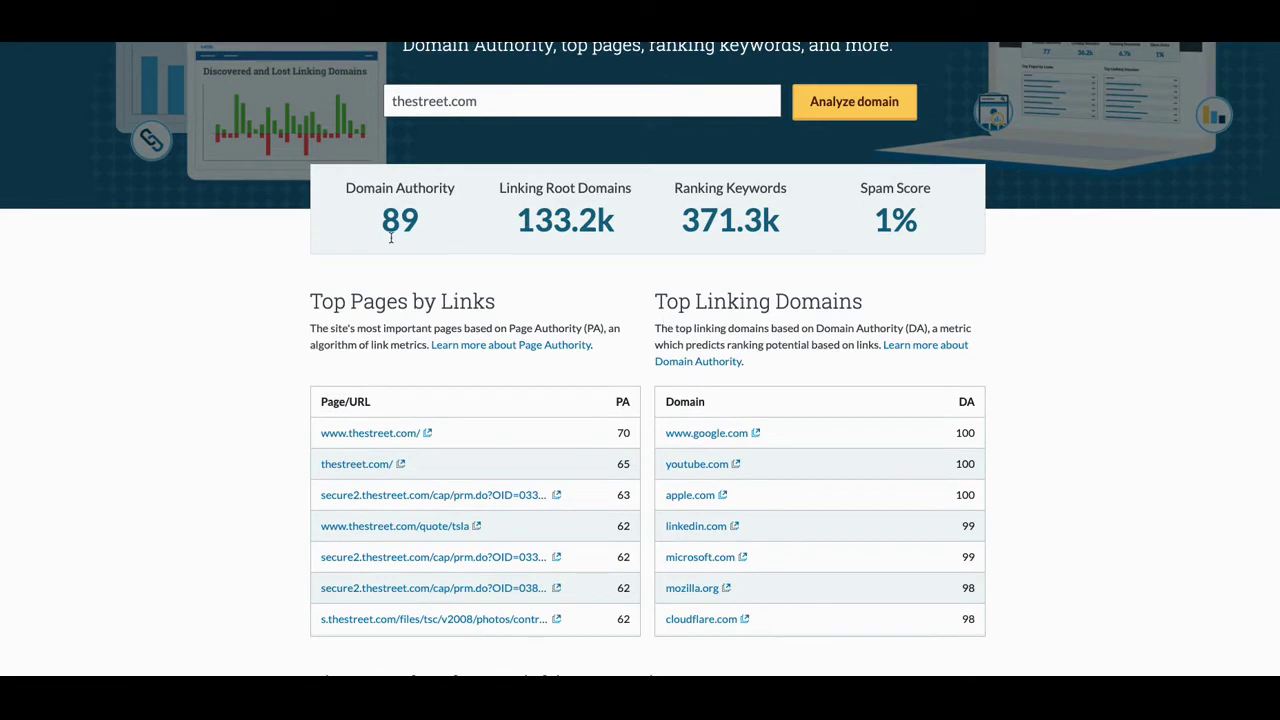
pyautogui.scroll(-1, 696, 345)
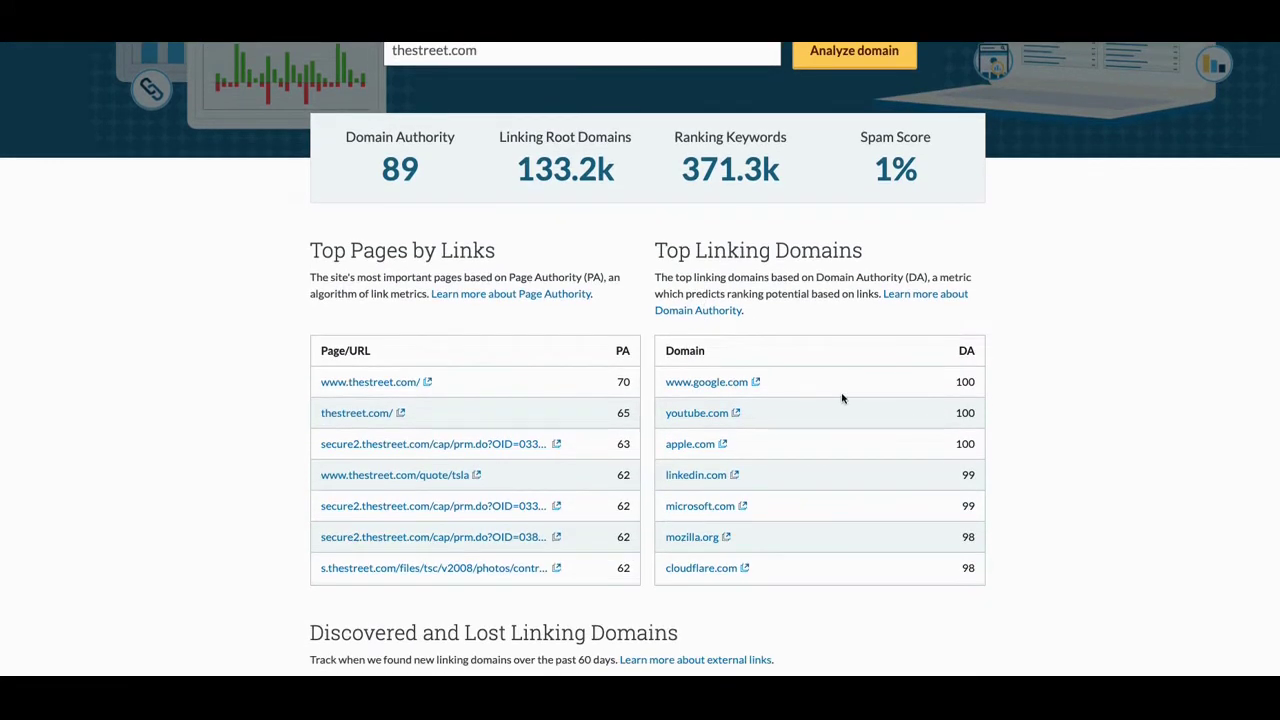
pyautogui.scroll(-1, 845, 400)
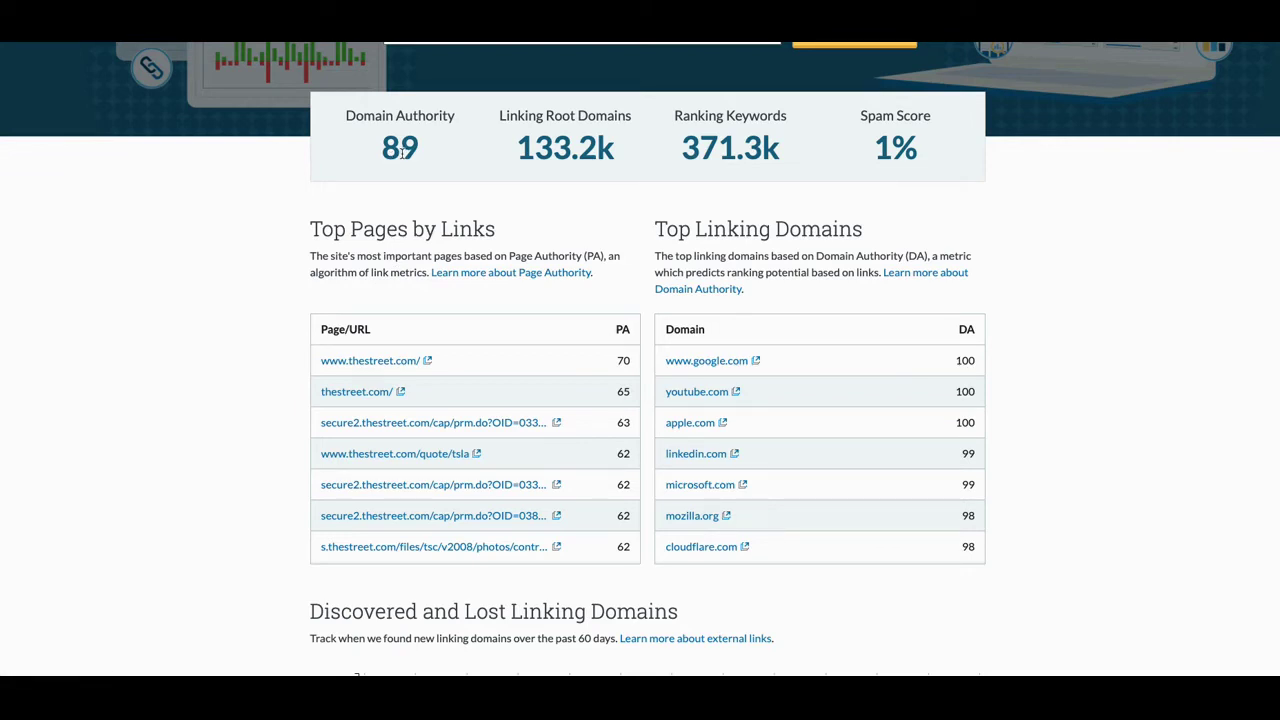
pyautogui.scroll(3, 449, 189)
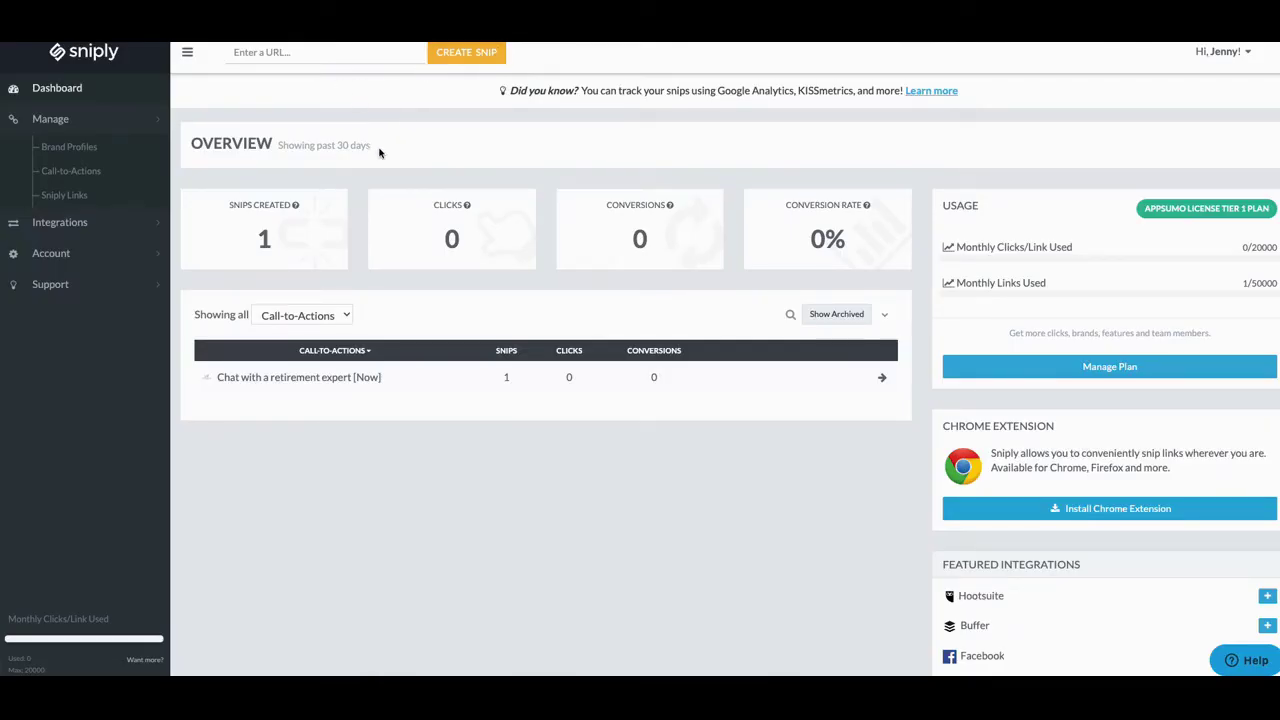
# - Reload the Sniply dashboard overview from the sidebar
pyautogui.click(57, 88)
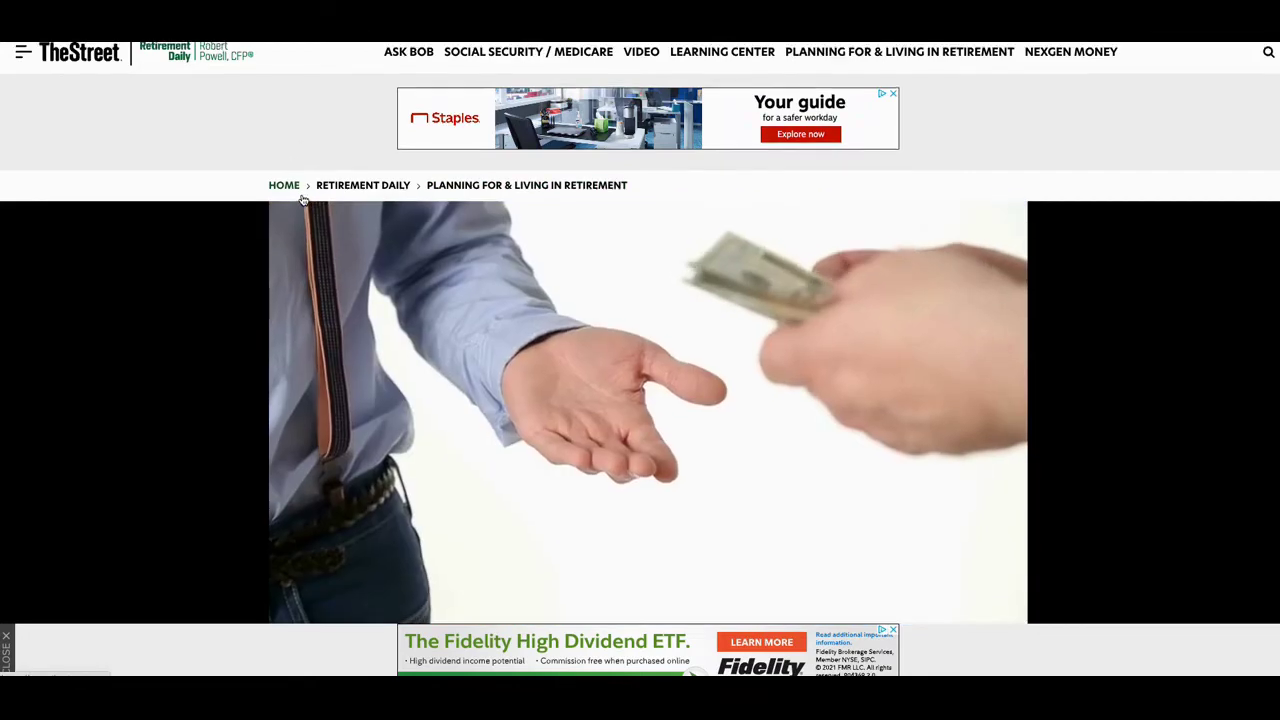
# - Scroll down through 'The Role of Real Estate in Retirement Planning' article and back up
pyautogui.scroll(-1, 300, 190)
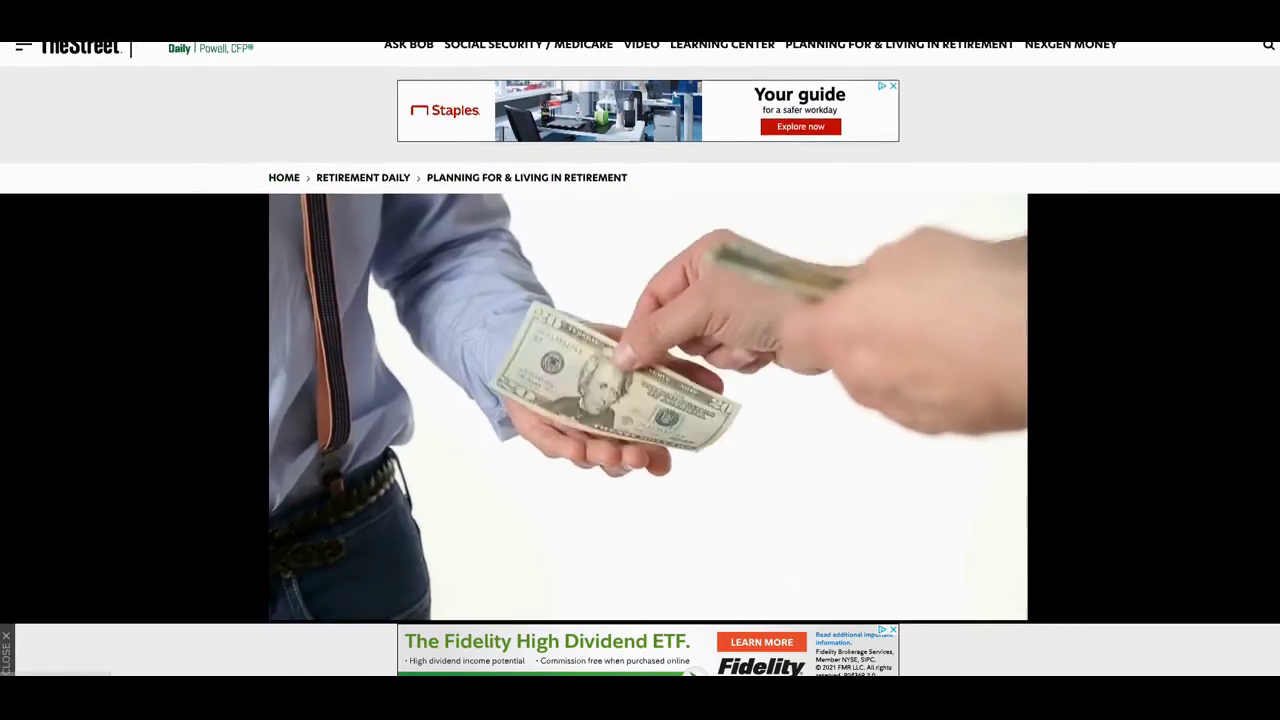
pyautogui.scroll(-3, 434, 394)
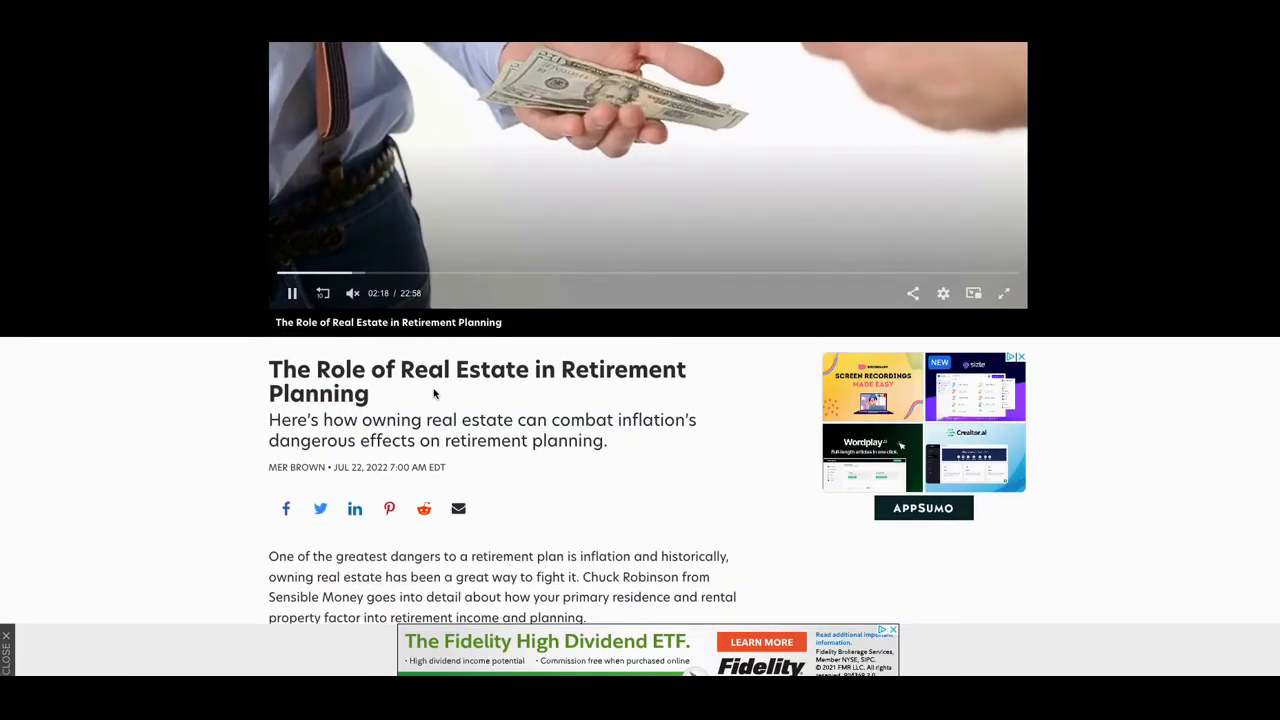
pyautogui.scroll(-1, 434, 394)
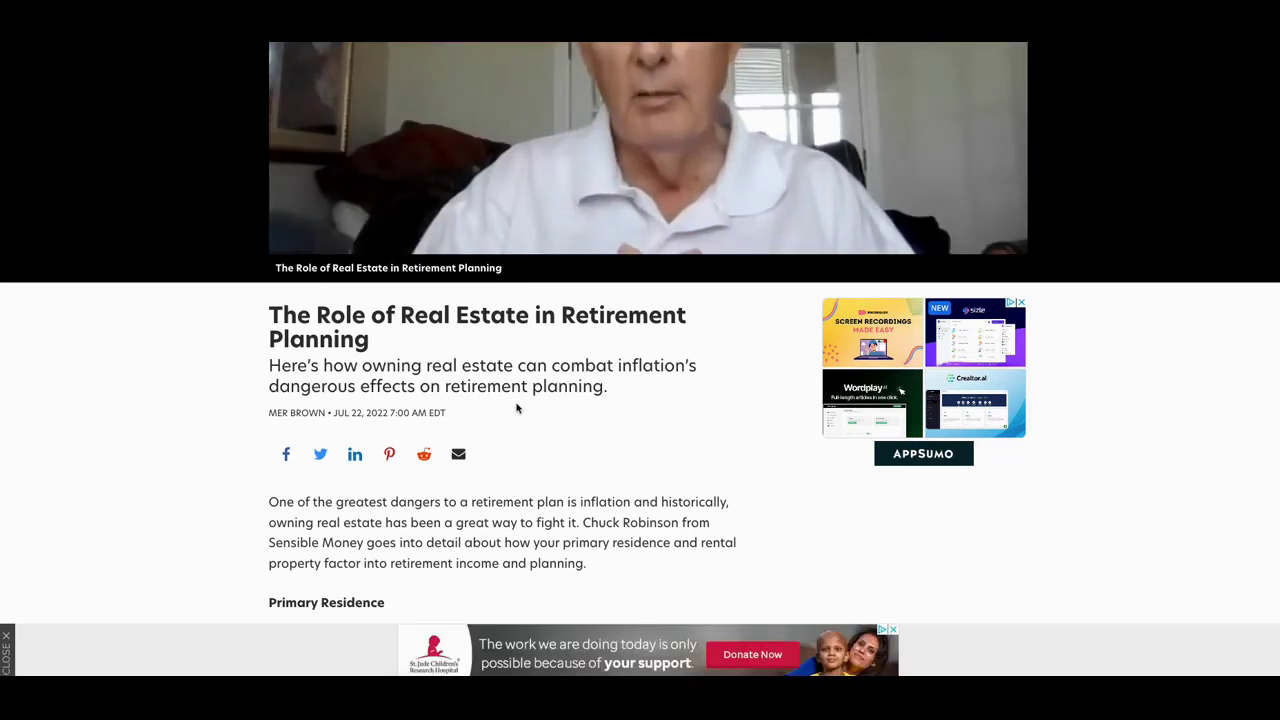
pyautogui.scroll(-1, 543, 388)
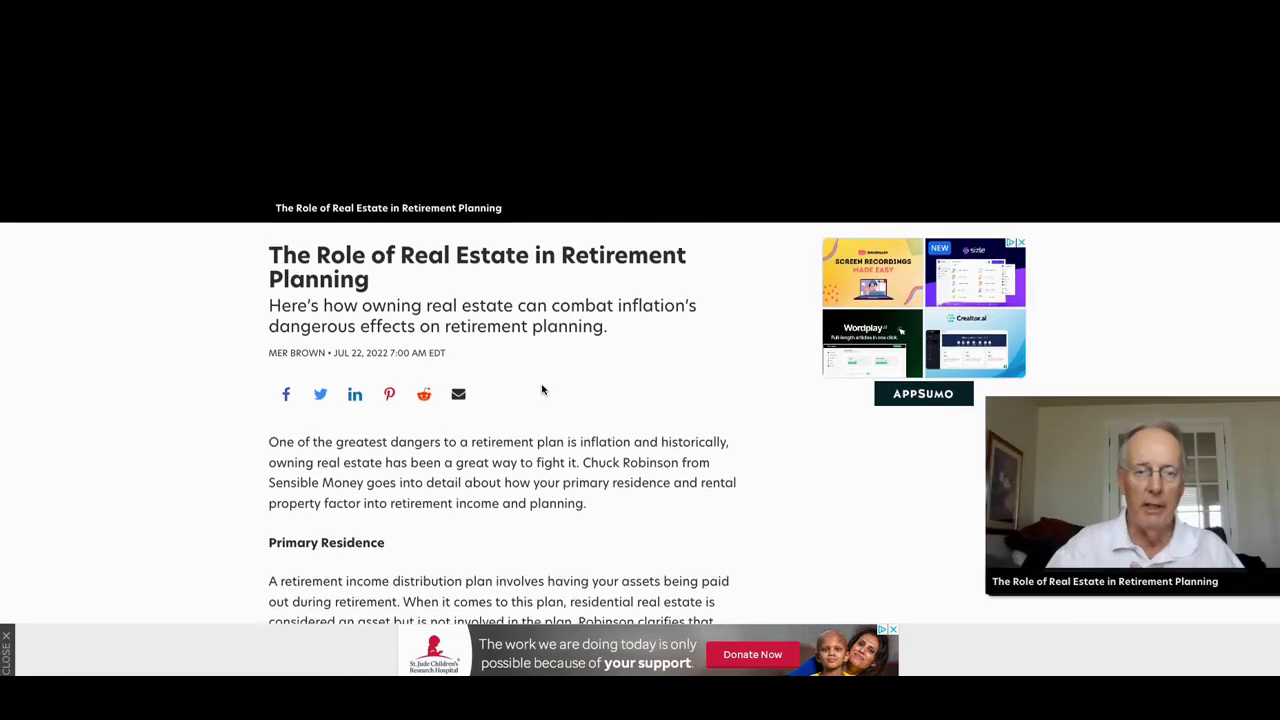
pyautogui.scroll(-1, 543, 390)
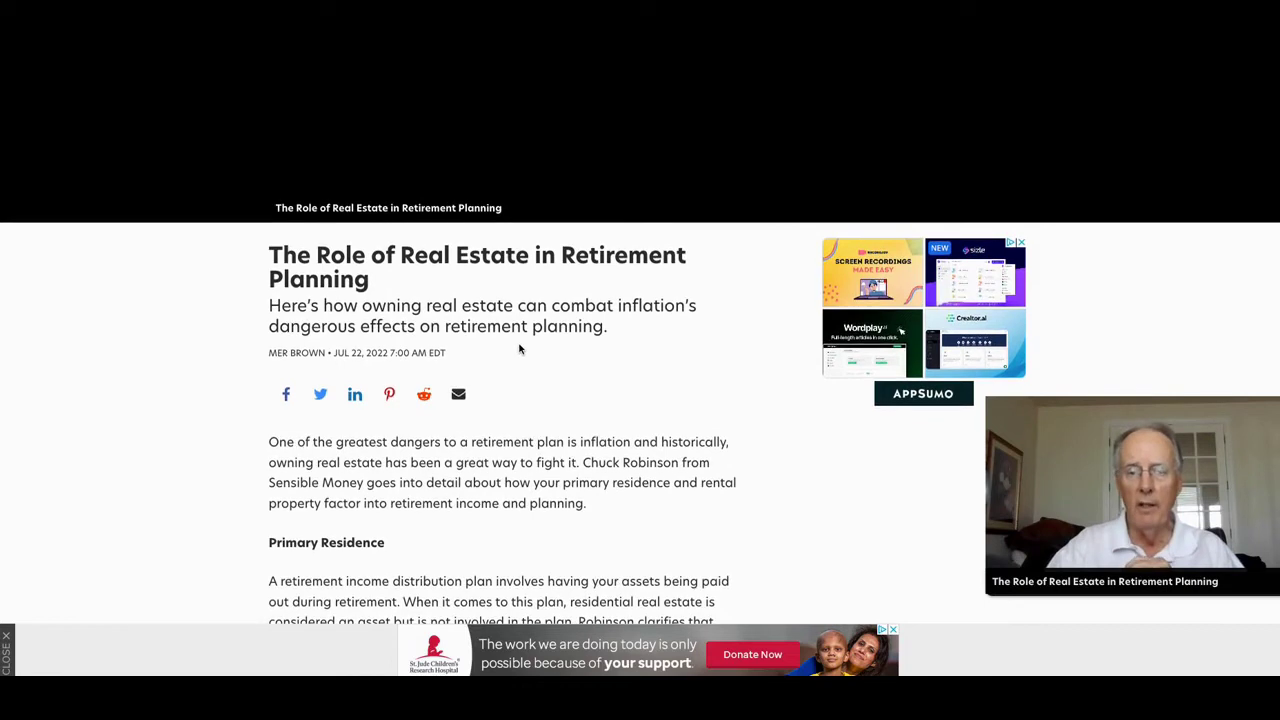
pyautogui.scroll(-2, 517, 343)
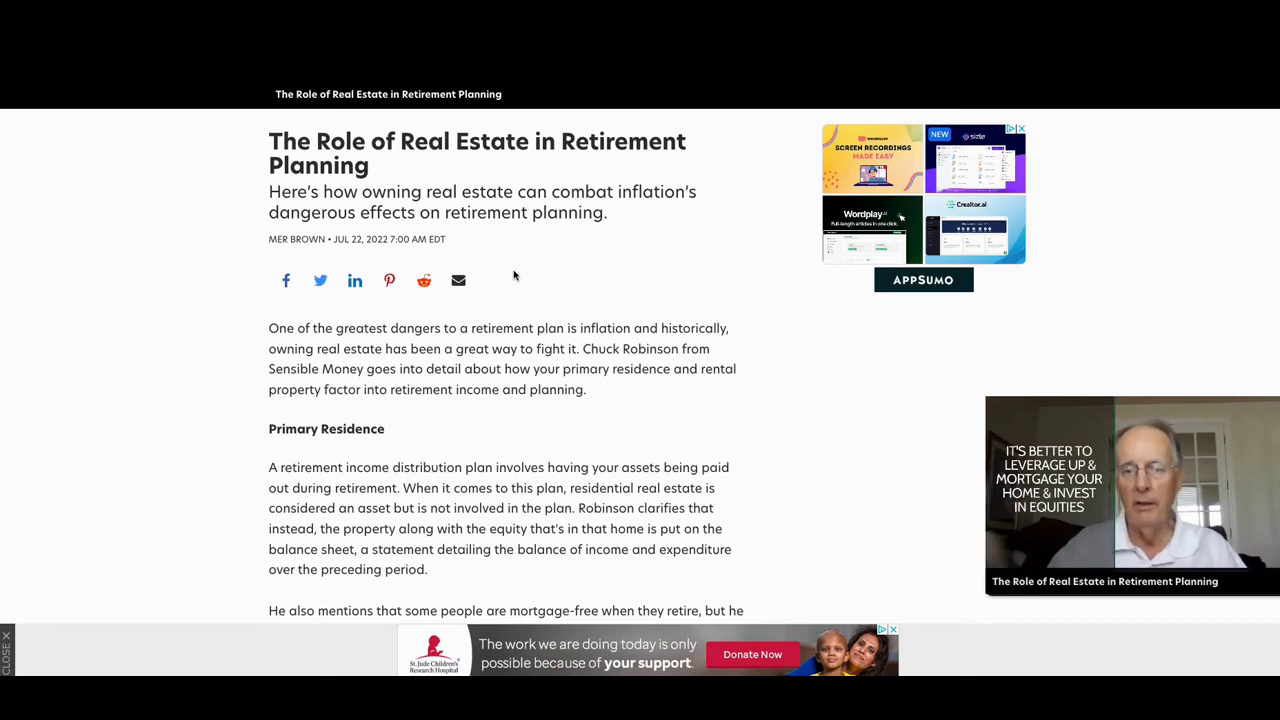
pyautogui.scroll(1, 514, 275)
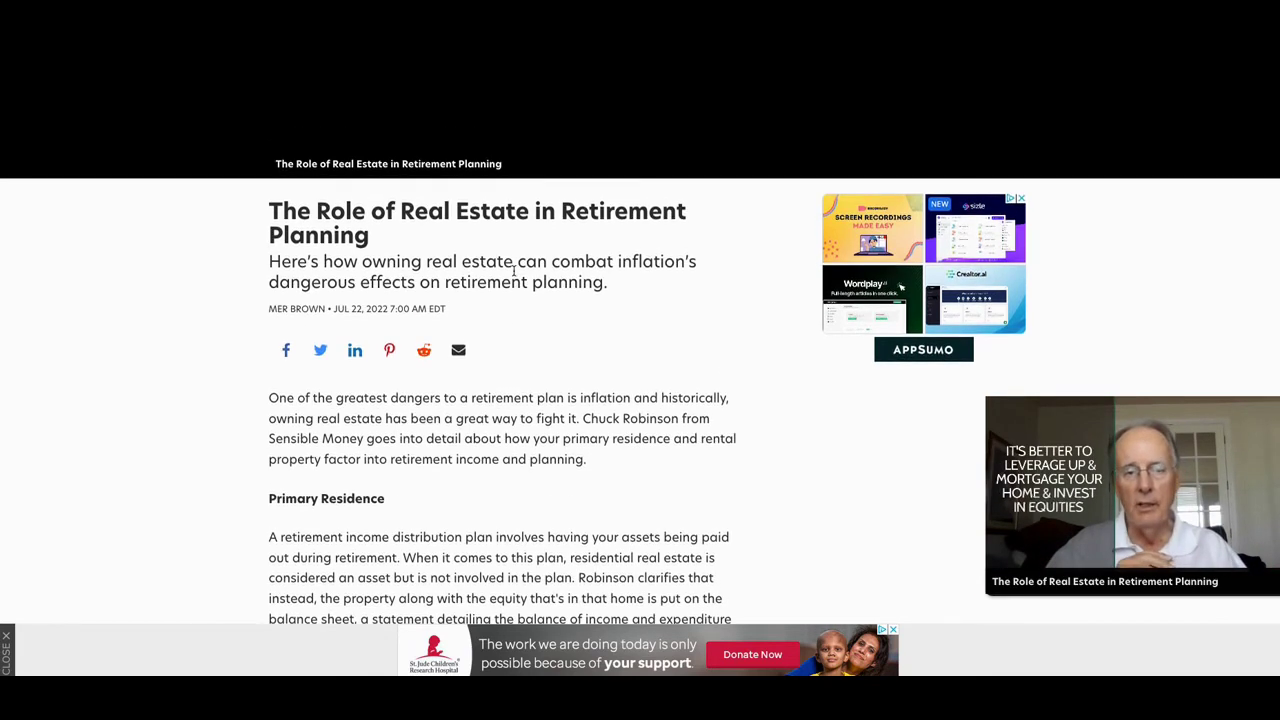
pyautogui.scroll(1, 514, 270)
pyautogui.scroll(2, 514, 270)
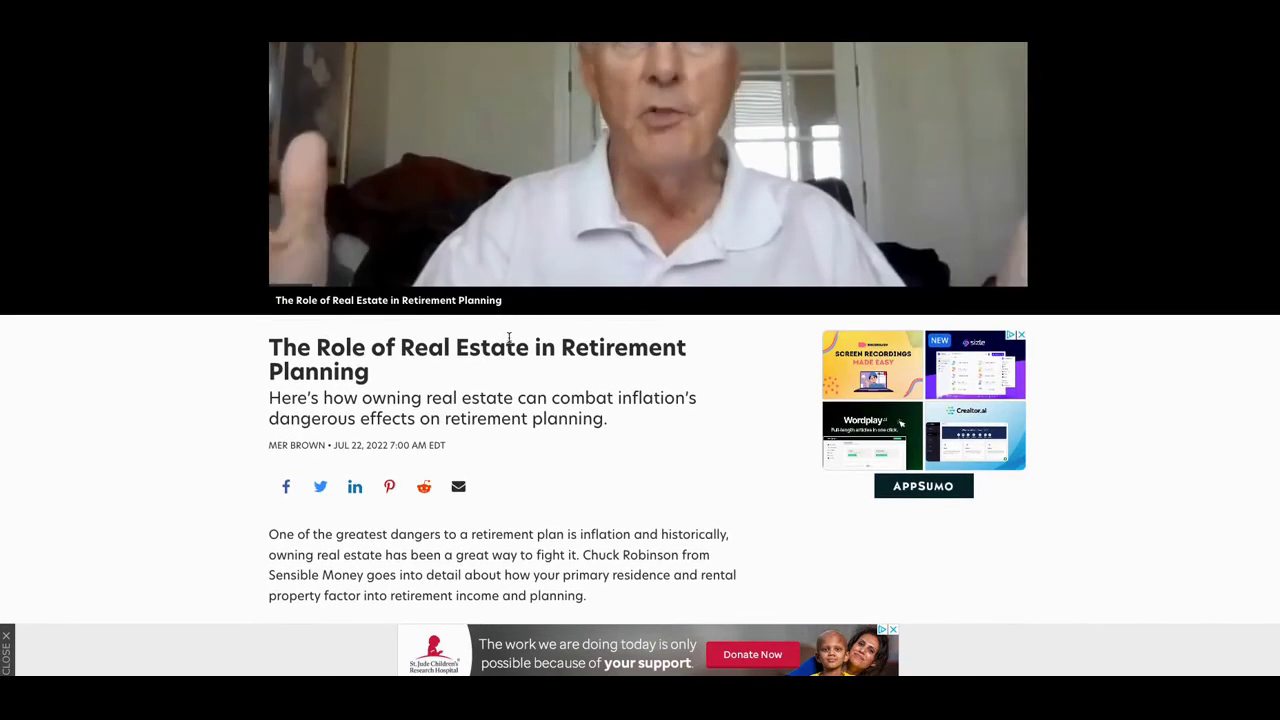
pyautogui.scroll(4, 509, 338)
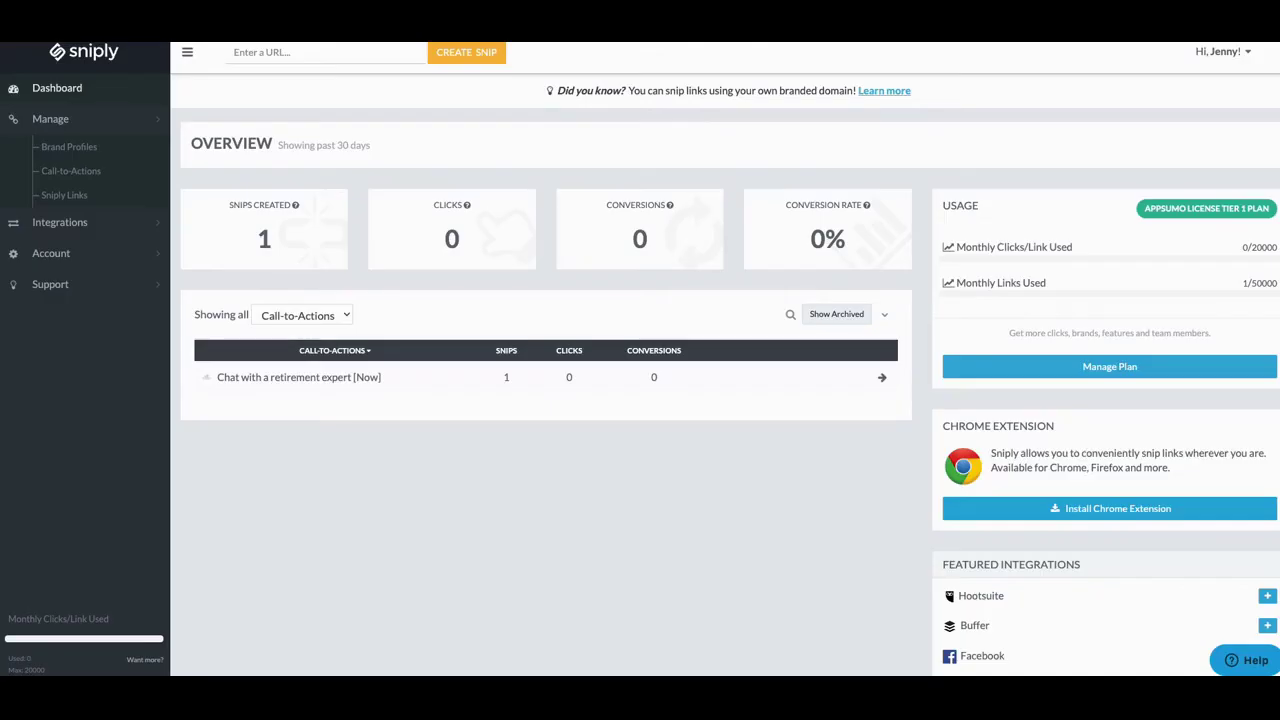
# - Open Manage > Brand Profiles to see the Retirement Chat brand
pyautogui.click(67, 150)
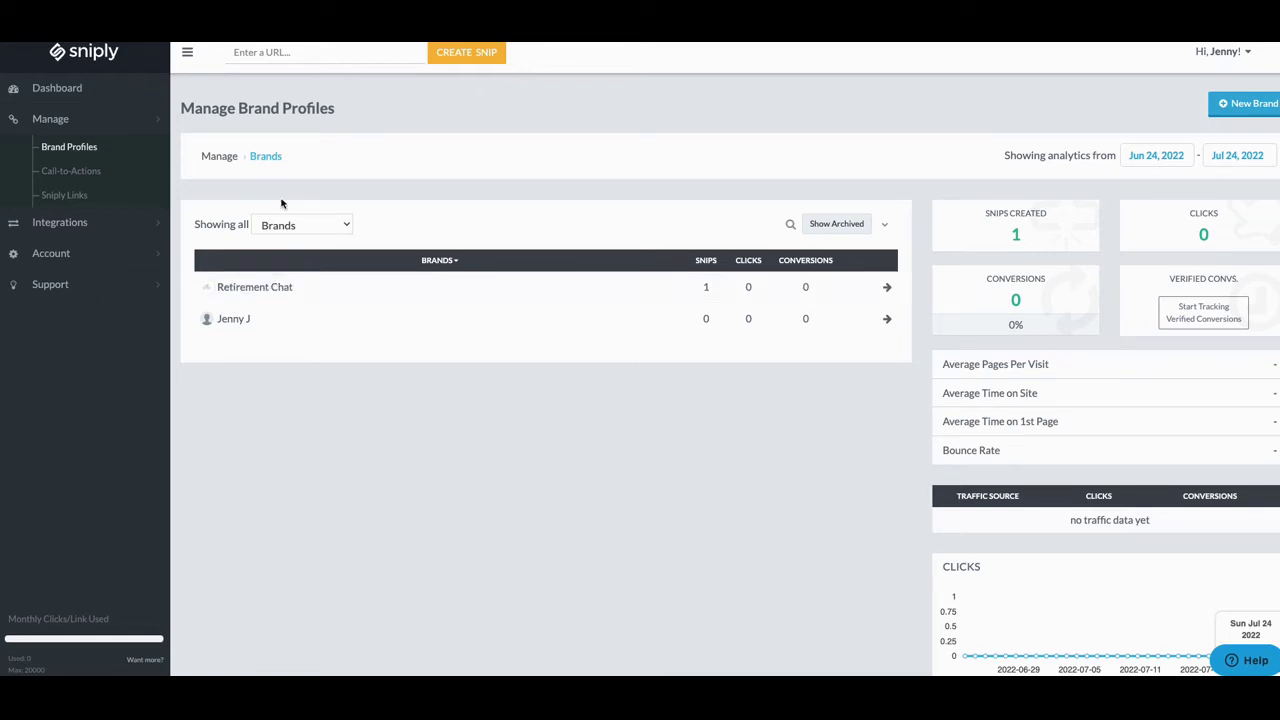
# - Open the Call-to-Actions list containing the 'Chat with a retirement expert' CTA
pyautogui.click(71, 171)
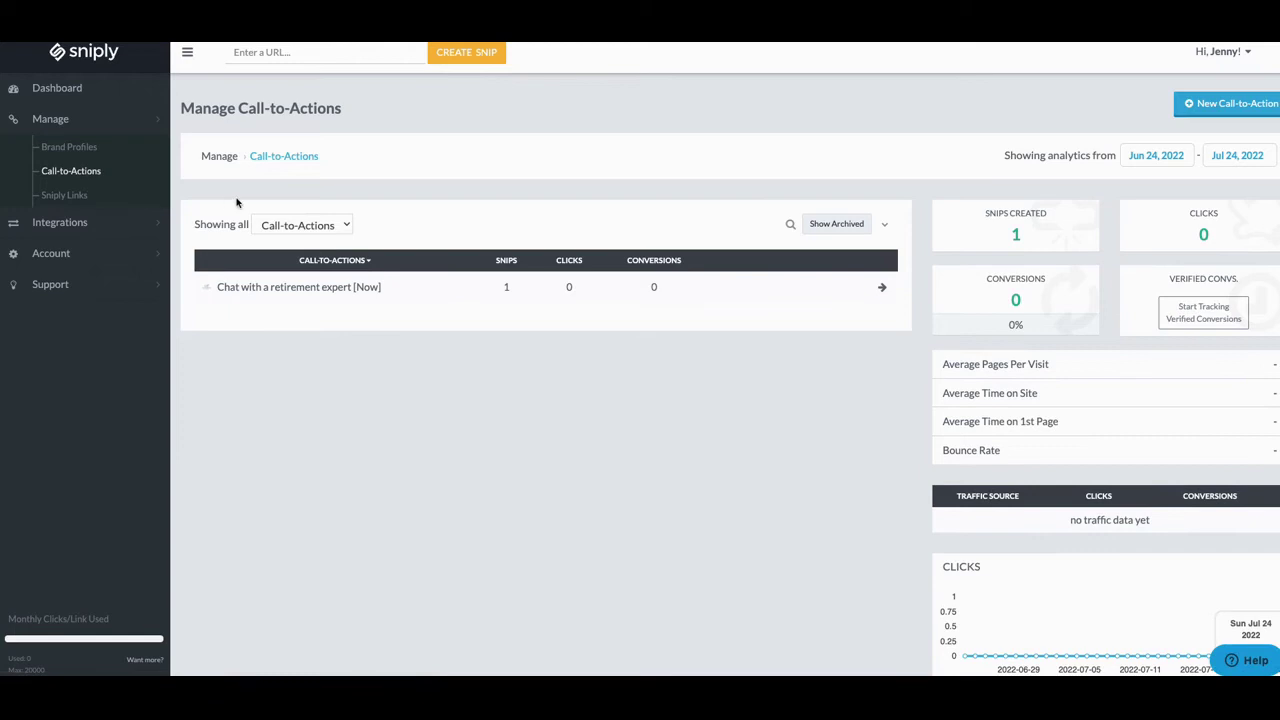
pyautogui.moveTo(260, 291)
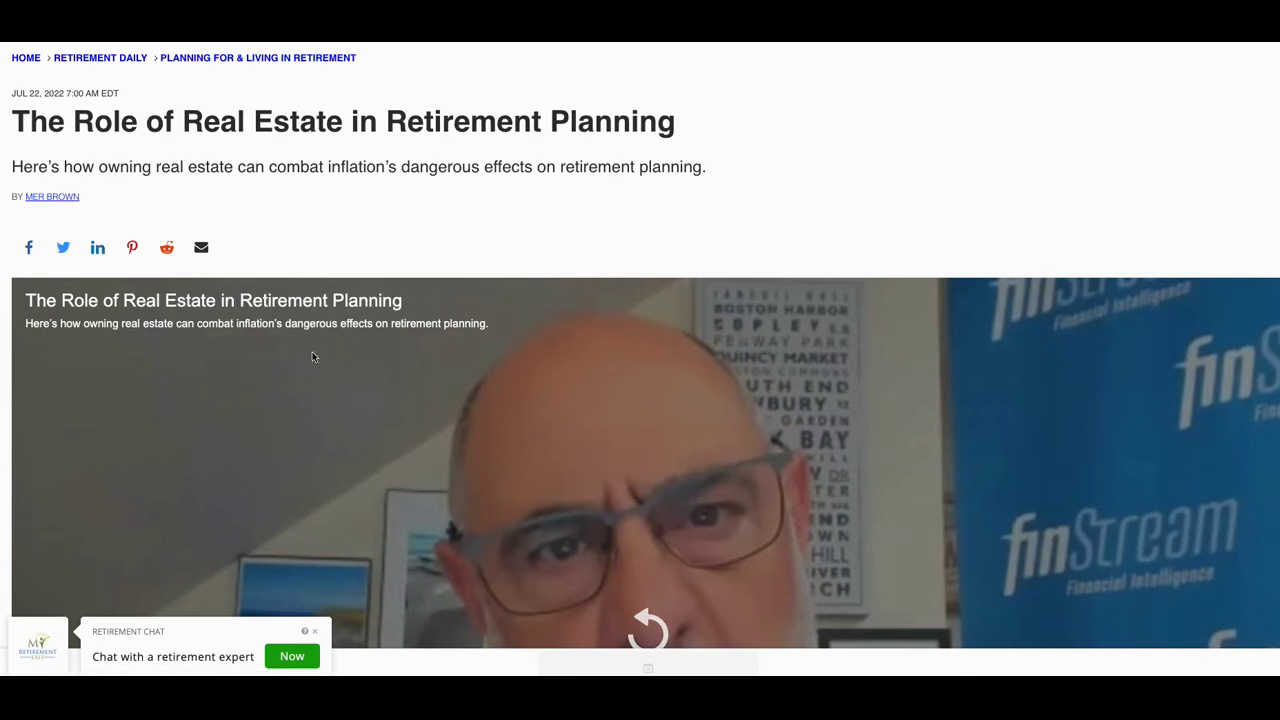
# - Scroll past the article's video and follow the CTA's Now button to Retirement Exit
pyautogui.scroll(-1, 300, 325)
pyautogui.scroll(1, 290, 320)
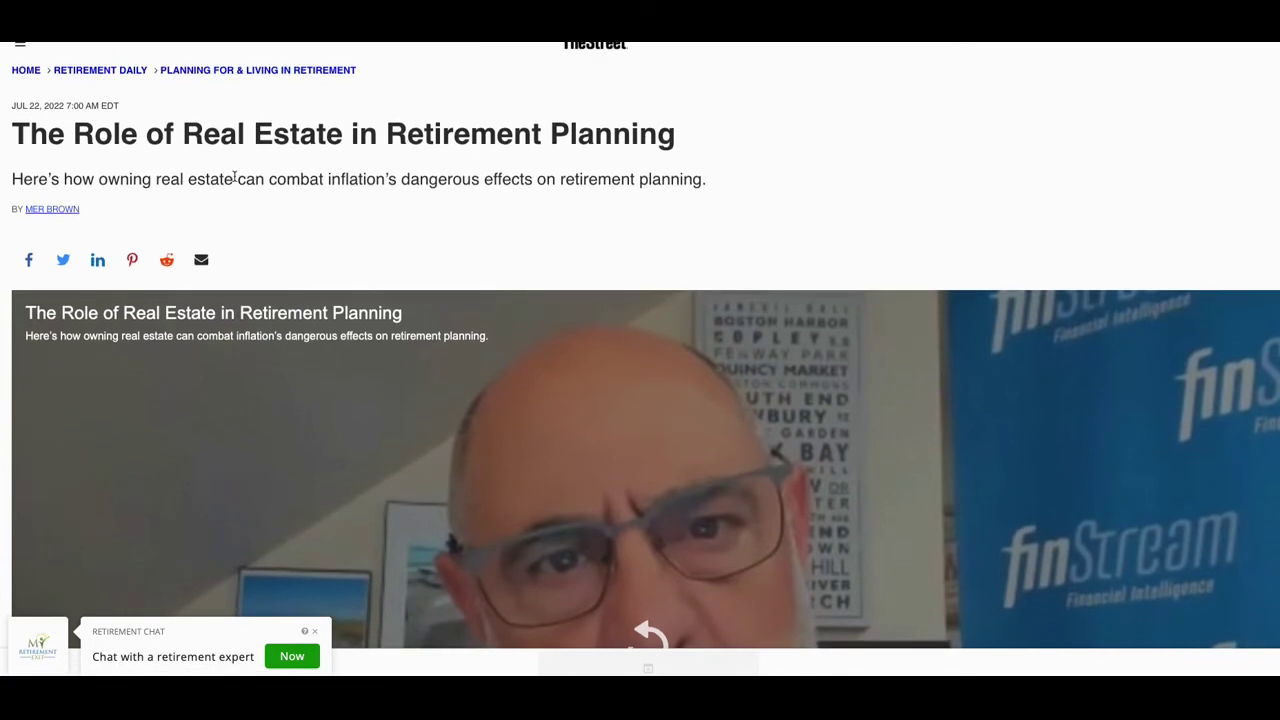
pyautogui.scroll(-1, 278, 350)
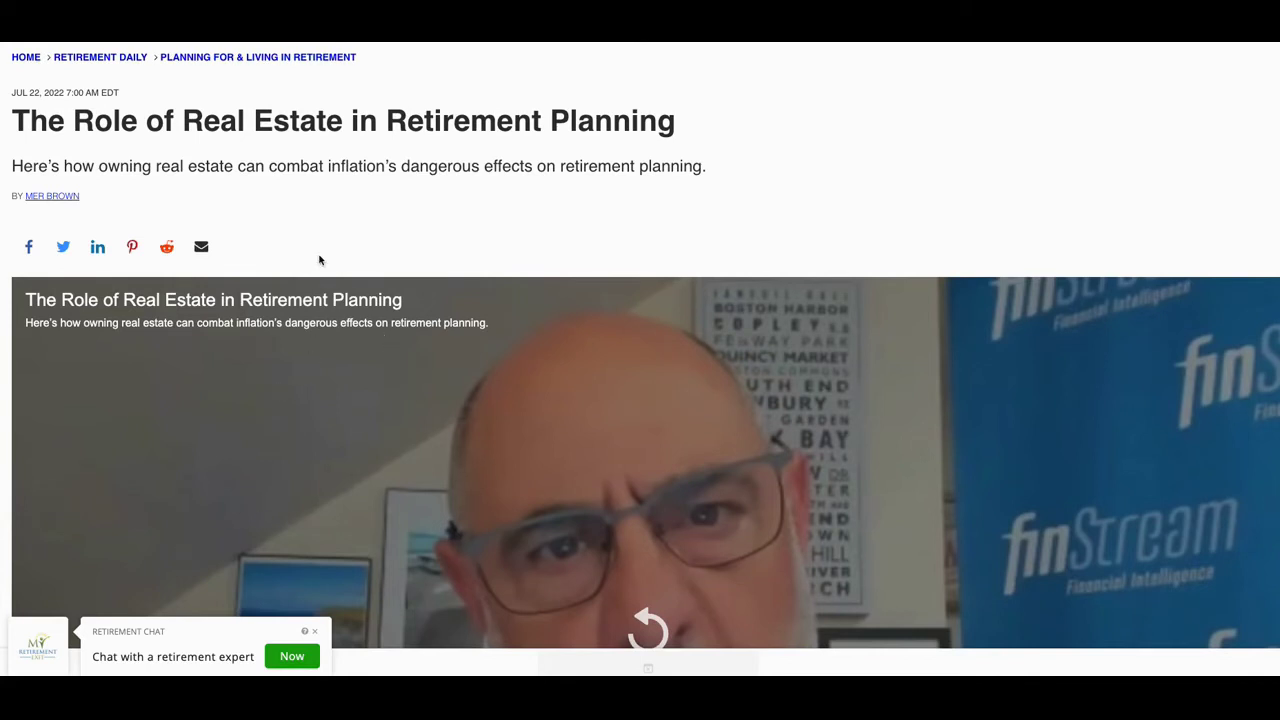
pyautogui.scroll(-5, 269, 261)
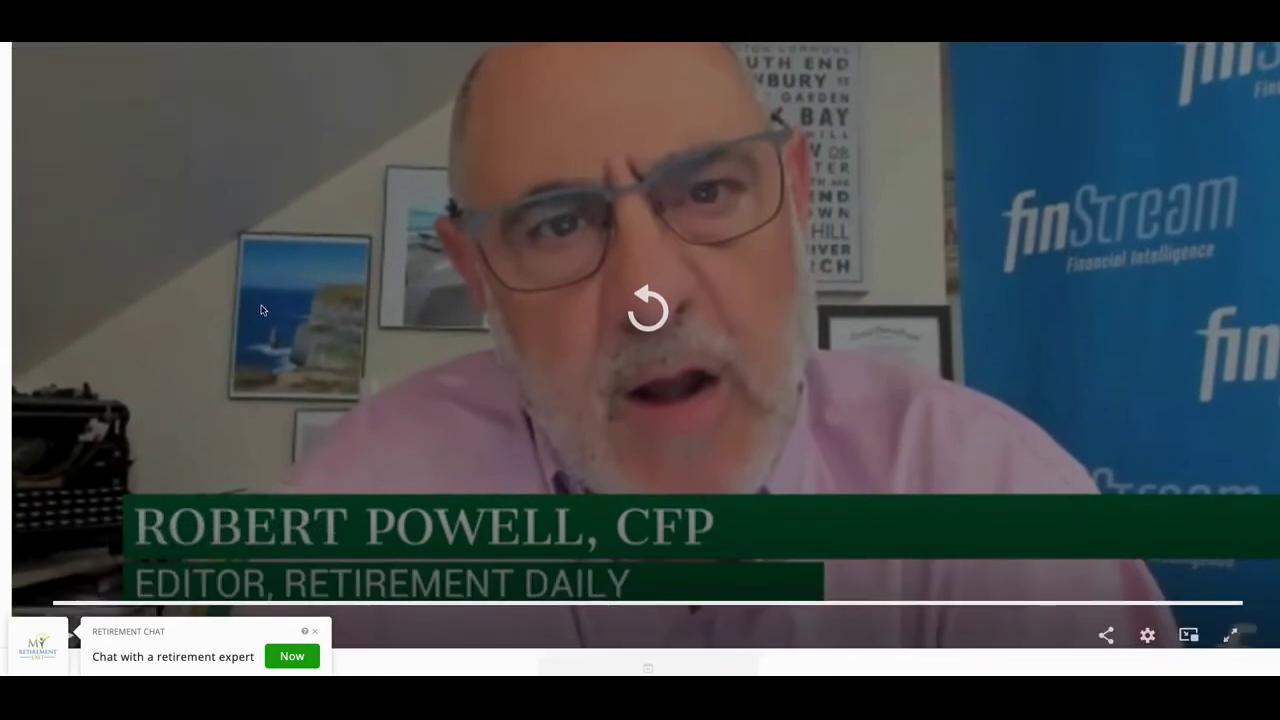
pyautogui.scroll(-1, 260, 315)
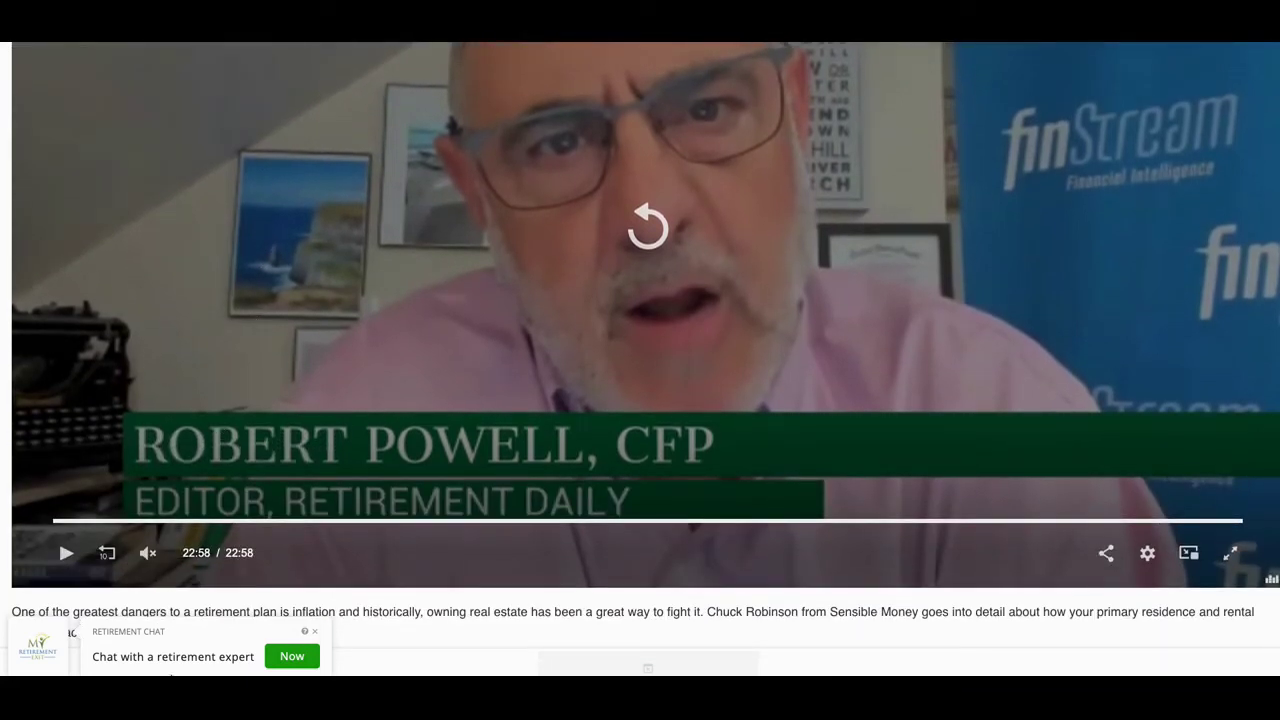
pyautogui.click(290, 659)
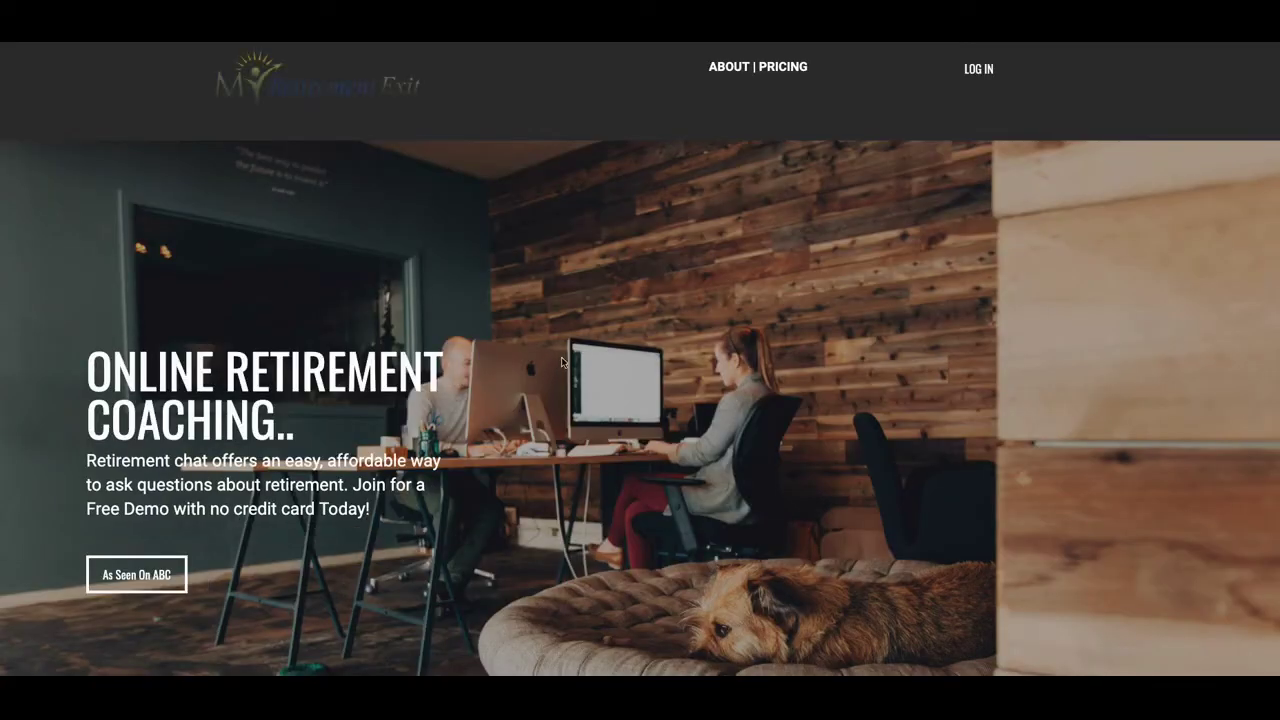
# - Scroll through the Retirement Exit online retirement coaching landing page
pyautogui.scroll(-4, 648, 284)
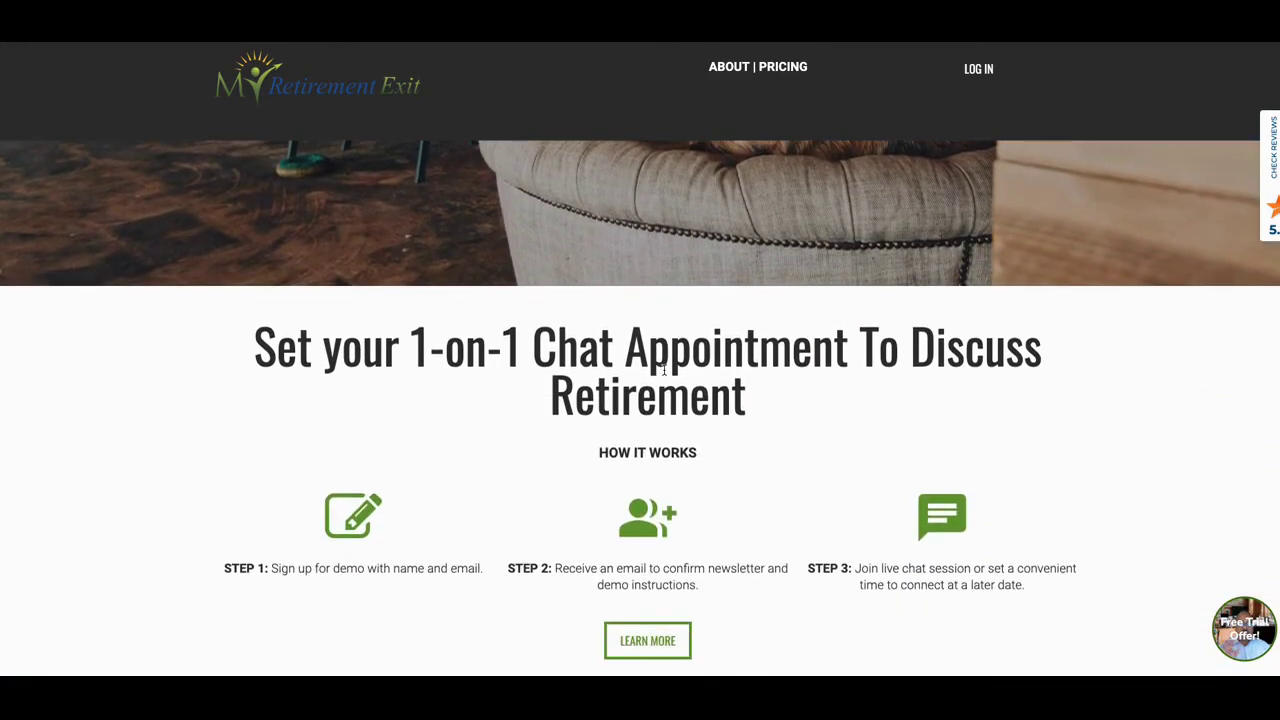
pyautogui.scroll(3, 655, 372)
pyautogui.scroll(3, 651, 372)
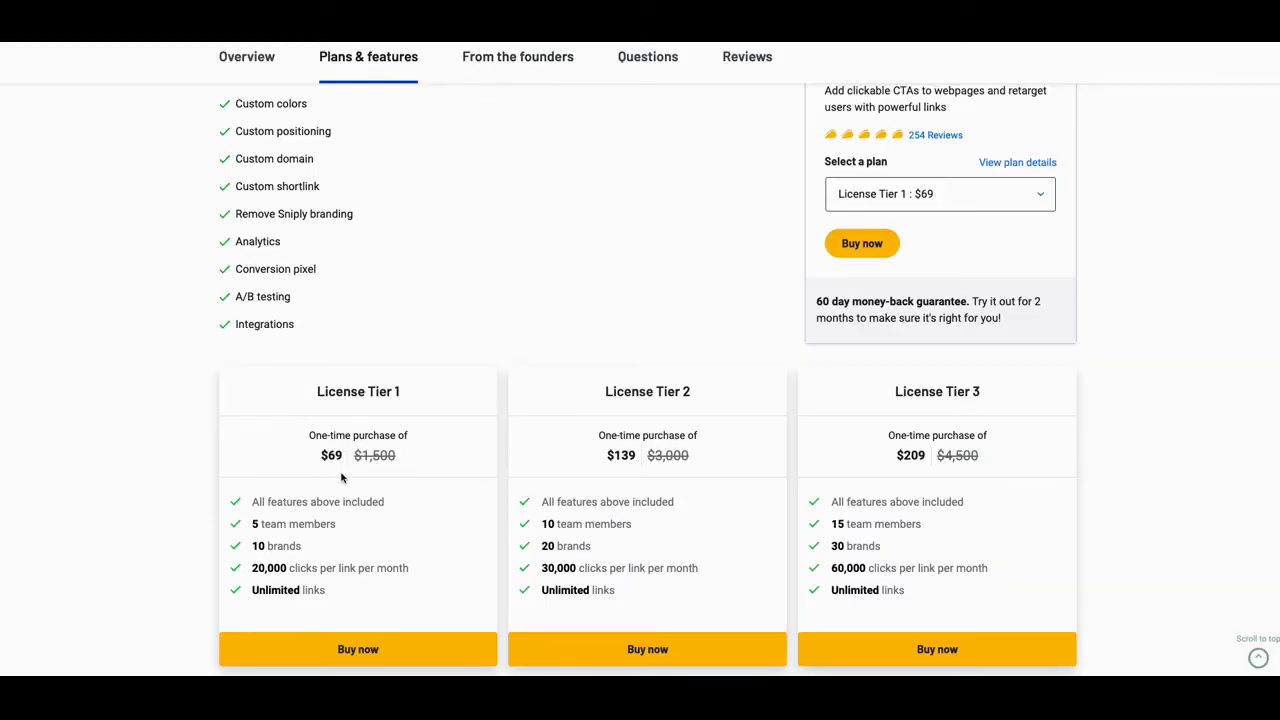
# - Scroll through the AppSumo Sniply deal's Plans & features and license tiers
pyautogui.scroll(2, 356, 468)
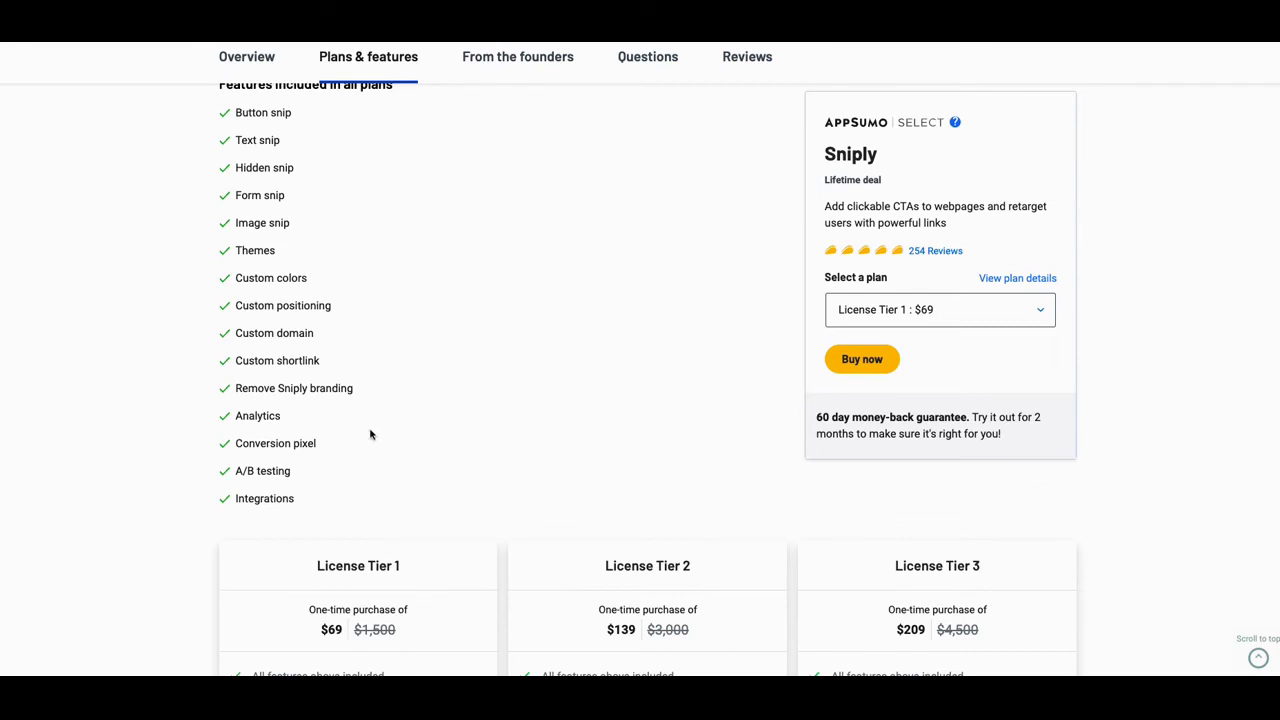
pyautogui.scroll(-8, 358, 479)
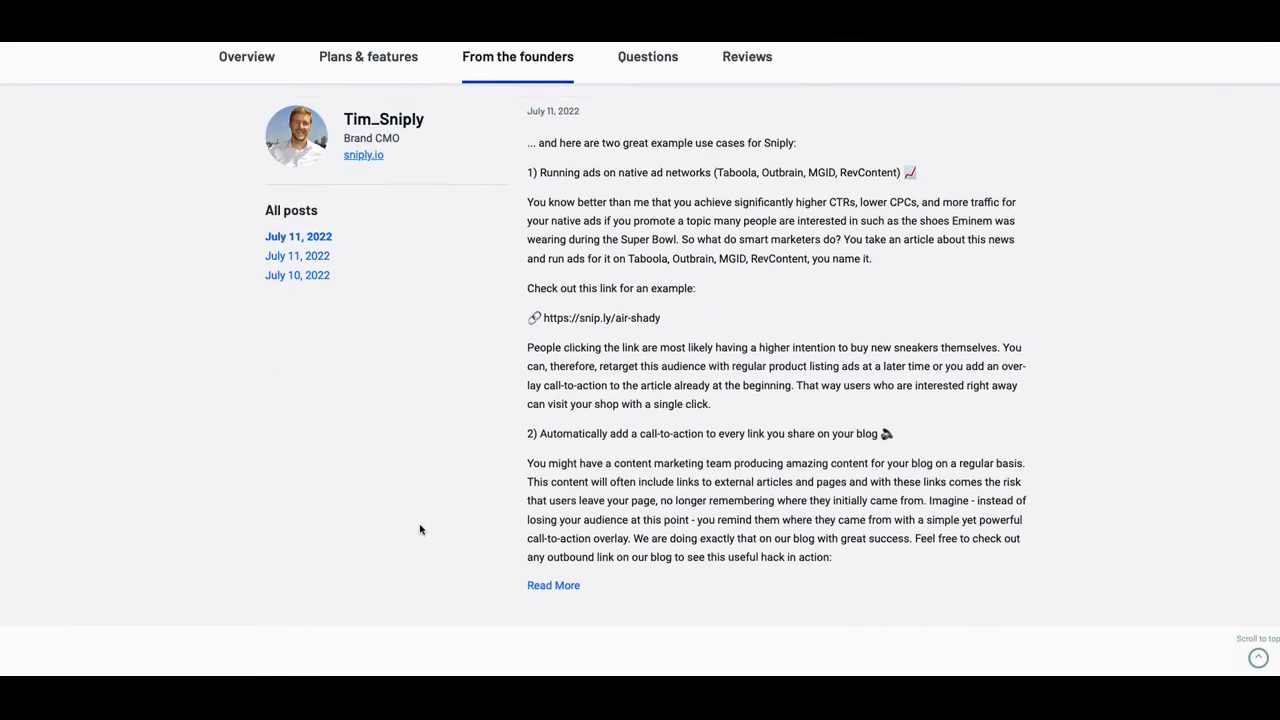
pyautogui.scroll(5, 420, 510)
pyautogui.scroll(1, 412, 460)
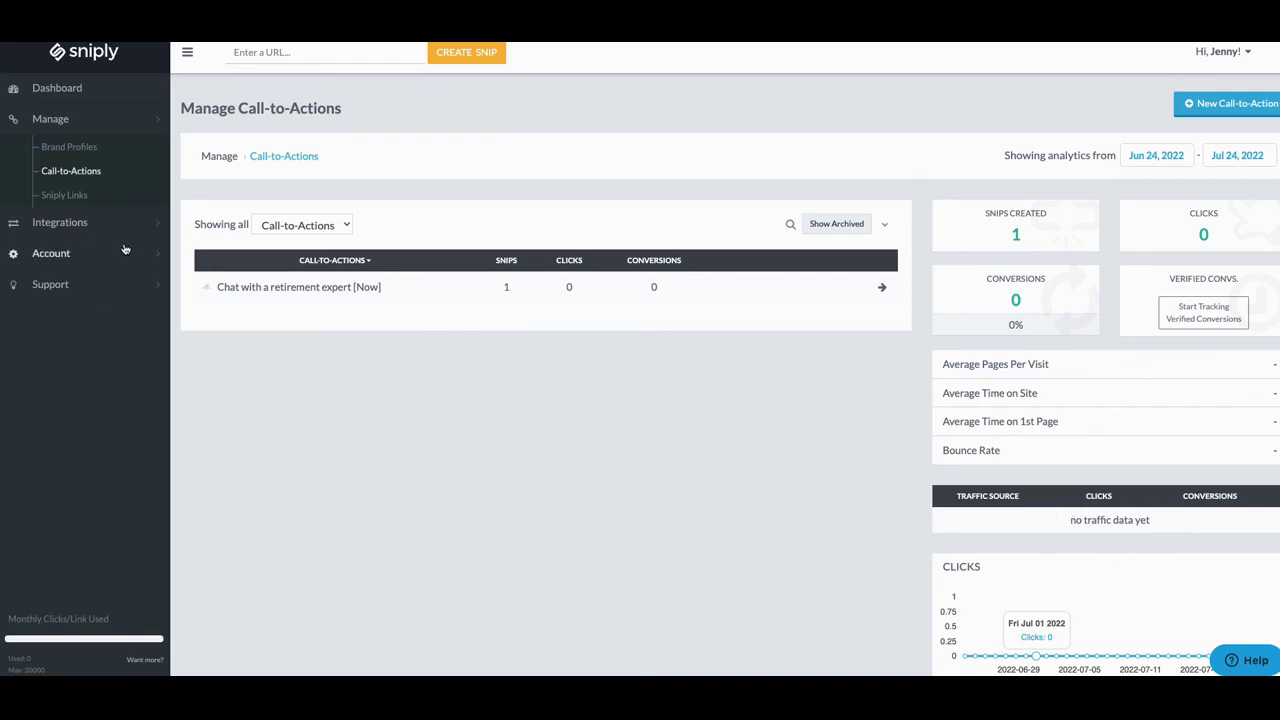
# - Expand the Integrations submenu in the Sniply sidebar, collapsing and reopening it once
pyautogui.click(51, 224)
pyautogui.click(46, 150)
pyautogui.click(46, 151)
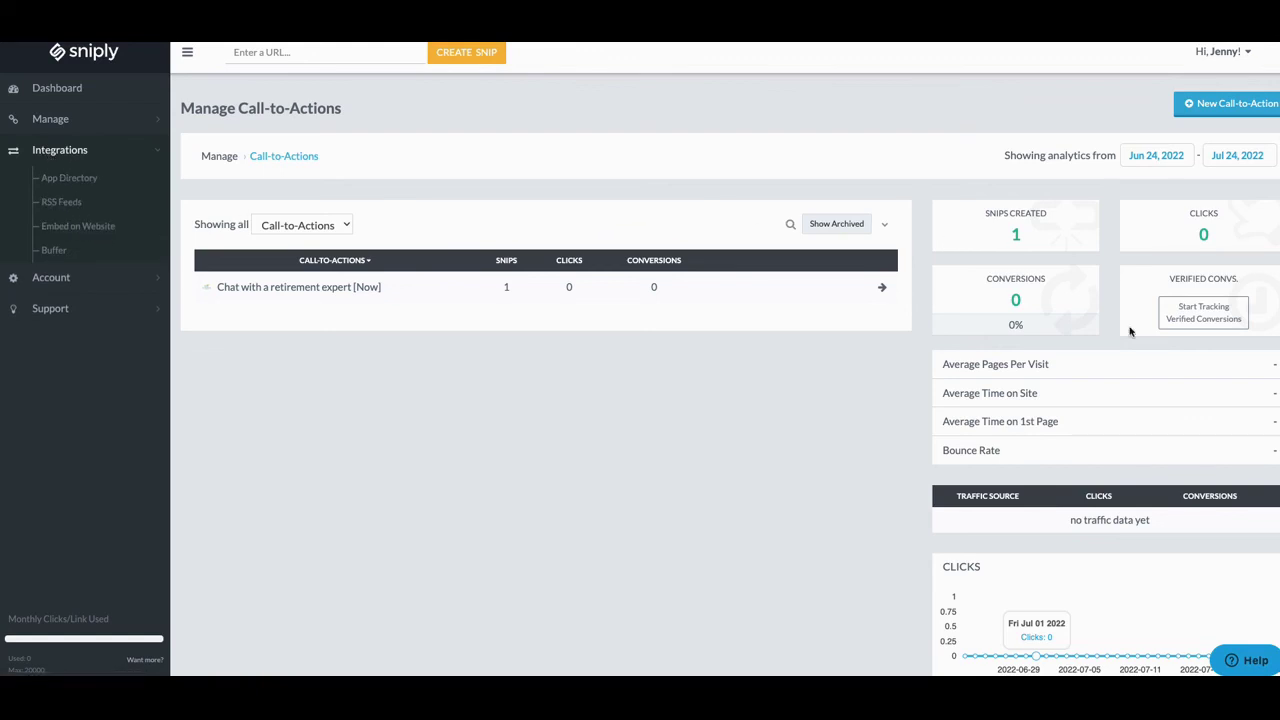
pyautogui.moveTo(1204, 332)
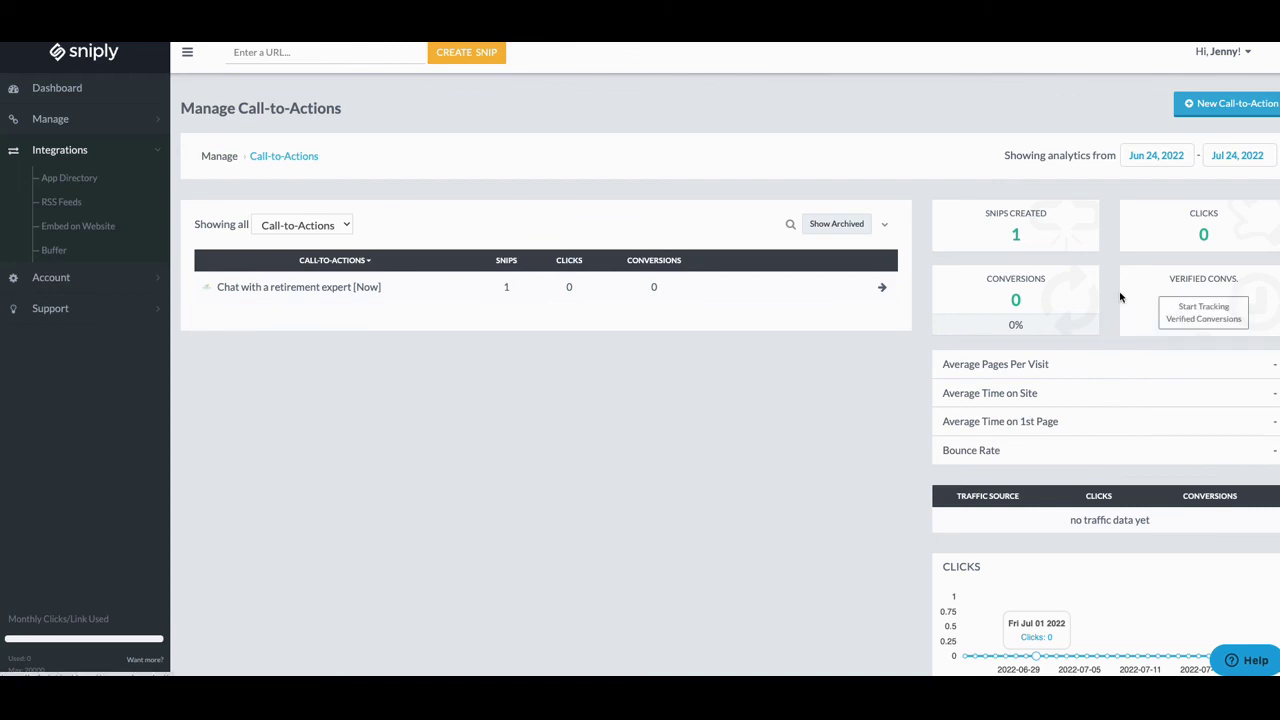